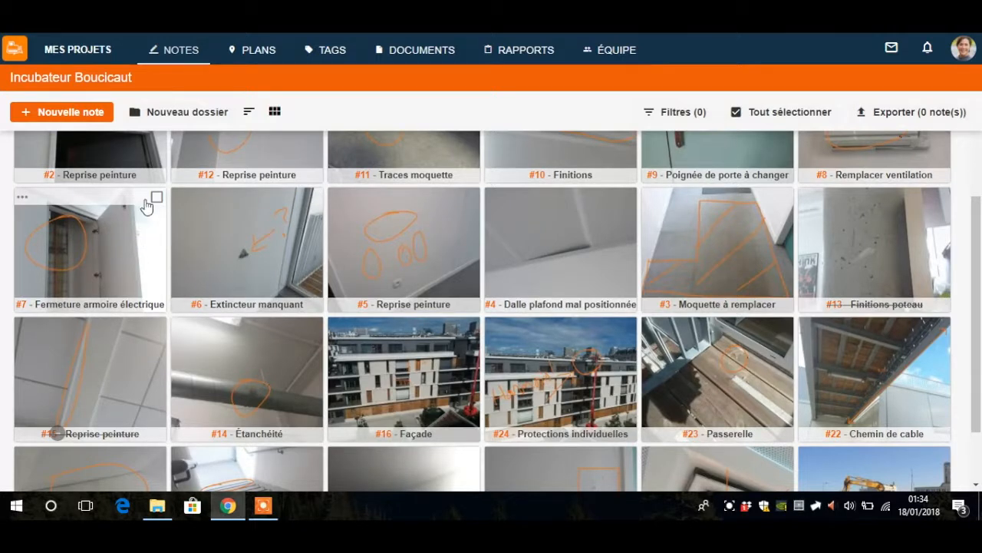
Step: Select notes #7, #15, #21 and #20 and open the export configuration for them
click(157, 197)
scroll(164, 250, down, 1)
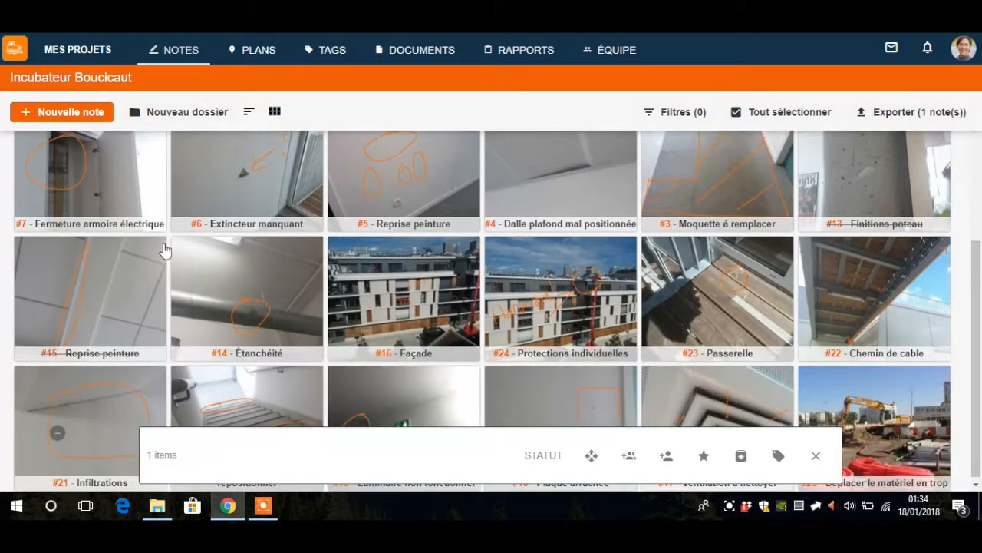
click(157, 246)
click(115, 420)
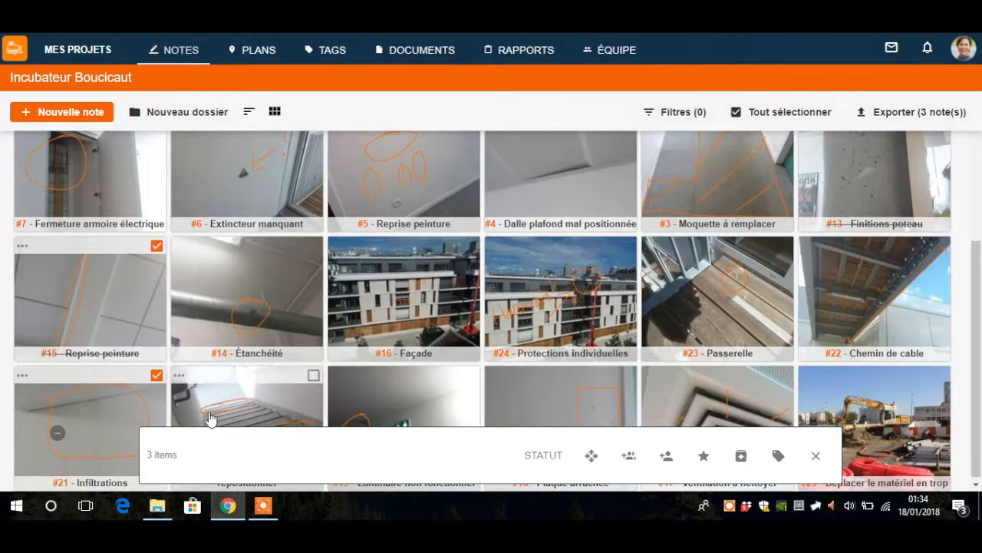
click(214, 416)
scroll(453, 337, up, 1)
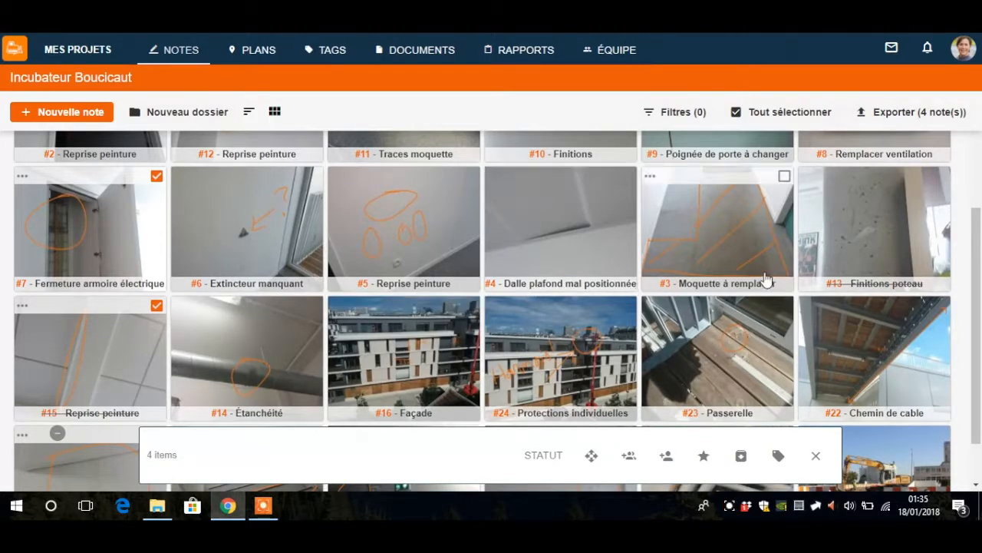
scroll(765, 277, up, 2)
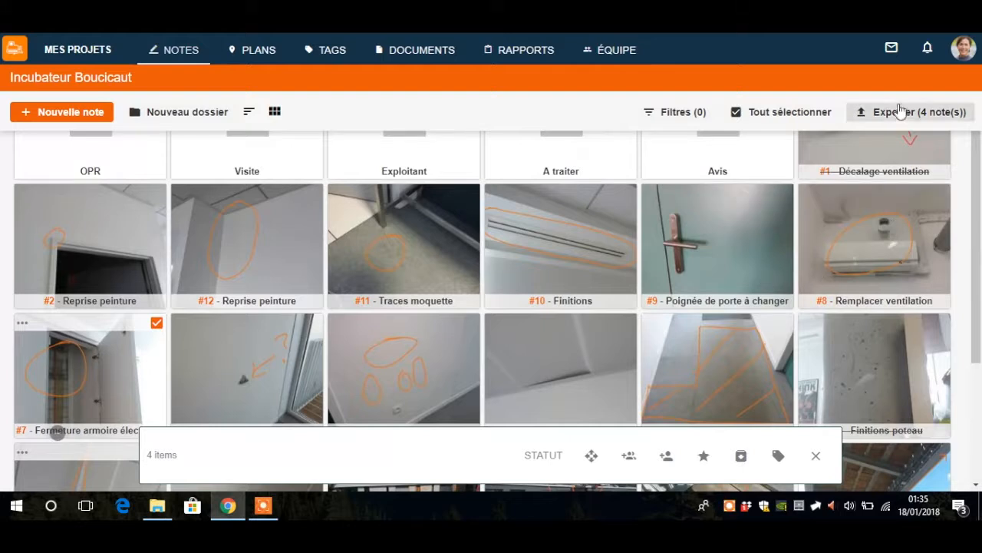
click(902, 111)
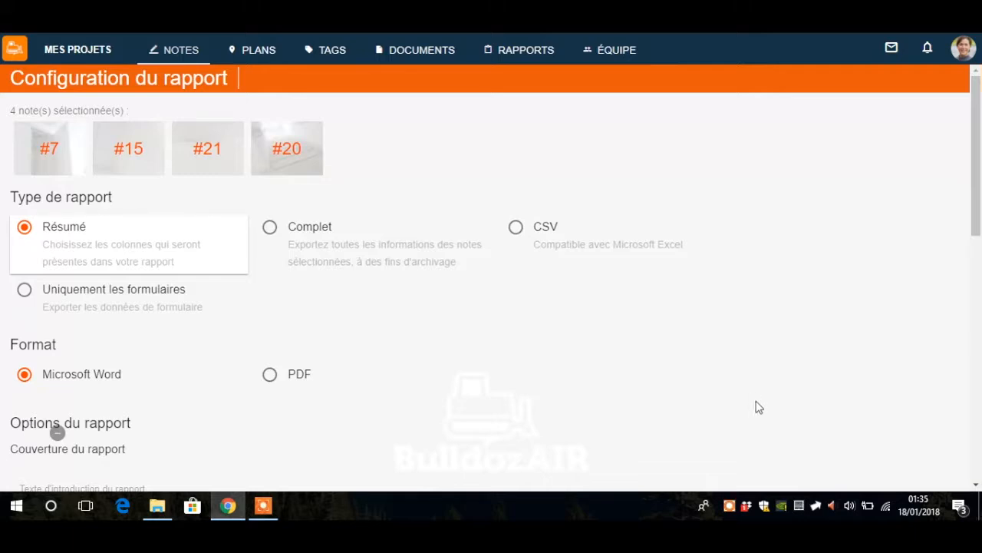
Step: Choose PDF as the format of the Résumé report
scroll(759, 409, down, 1)
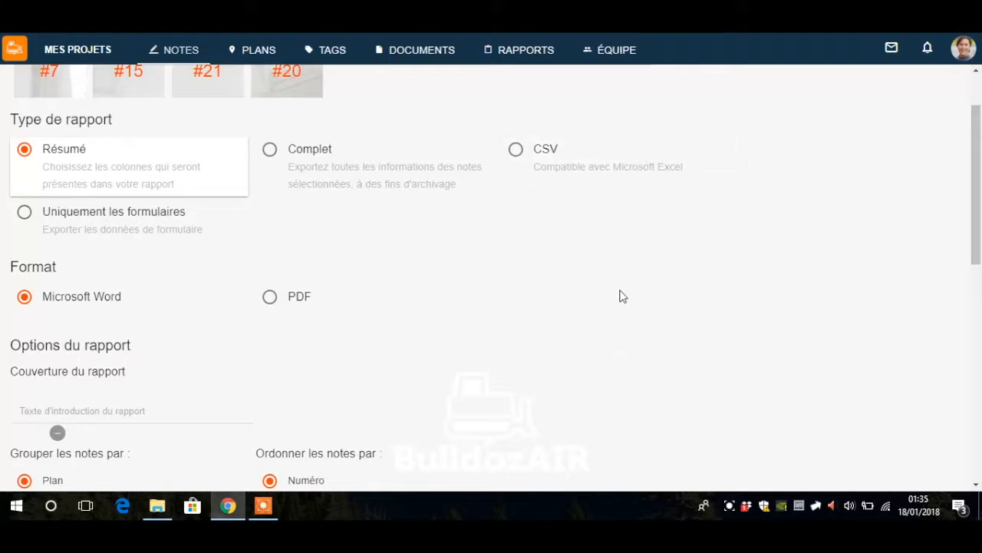
scroll(623, 296, down, 2)
scroll(623, 296, up, 1)
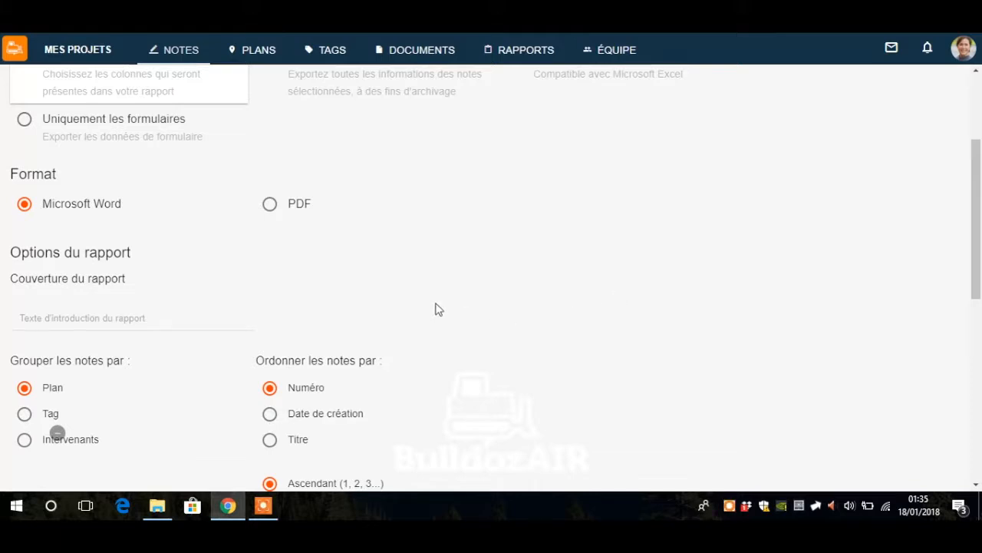
scroll(435, 286, down, 1)
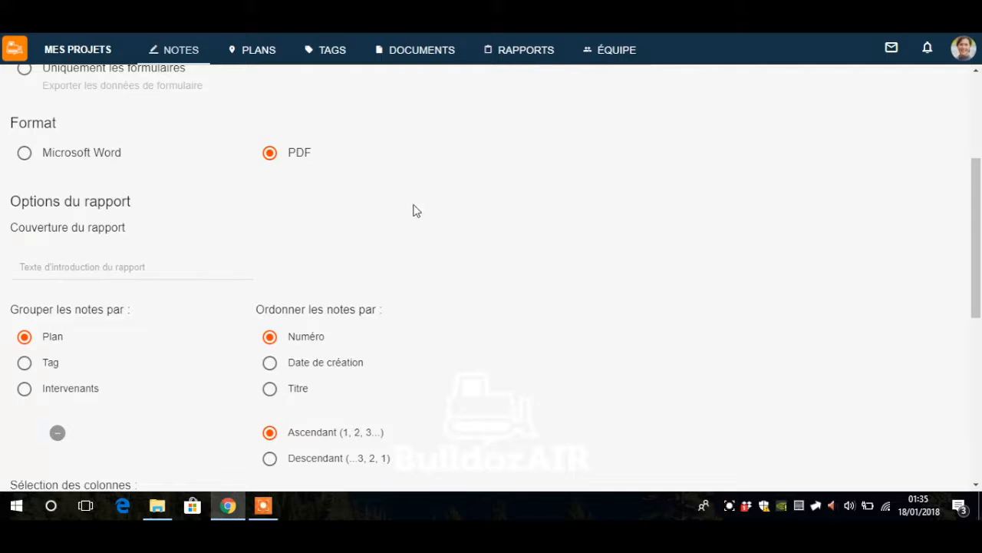
Step: Activate the cover's introduction text field and choose ascending order (1, 2, 3...) for the notes
scroll(413, 210, down, 1)
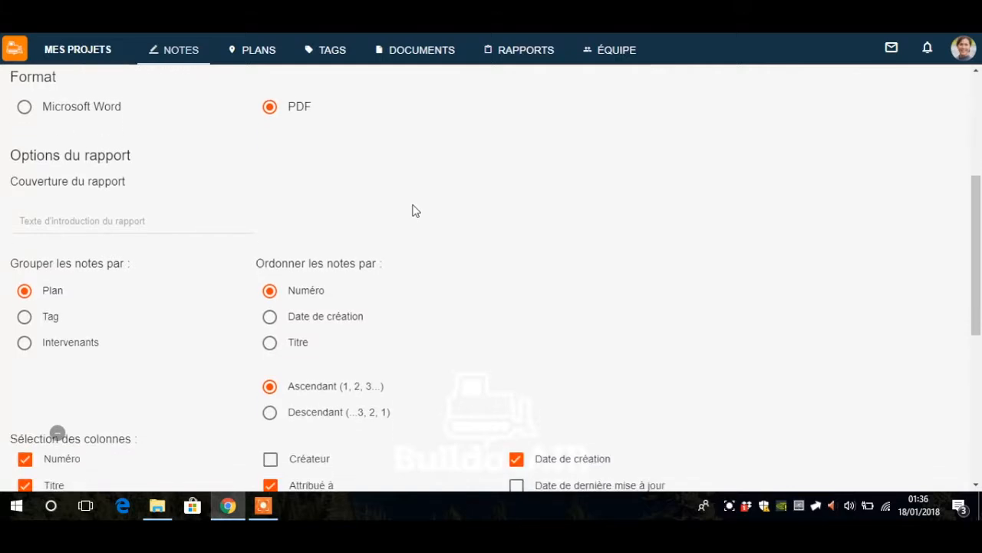
click(119, 219)
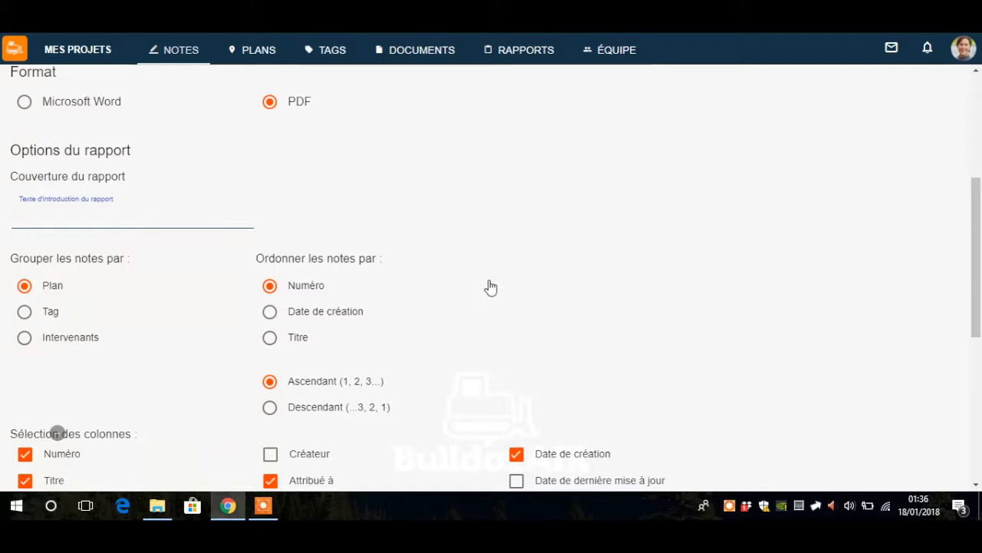
scroll(442, 196, down, 3)
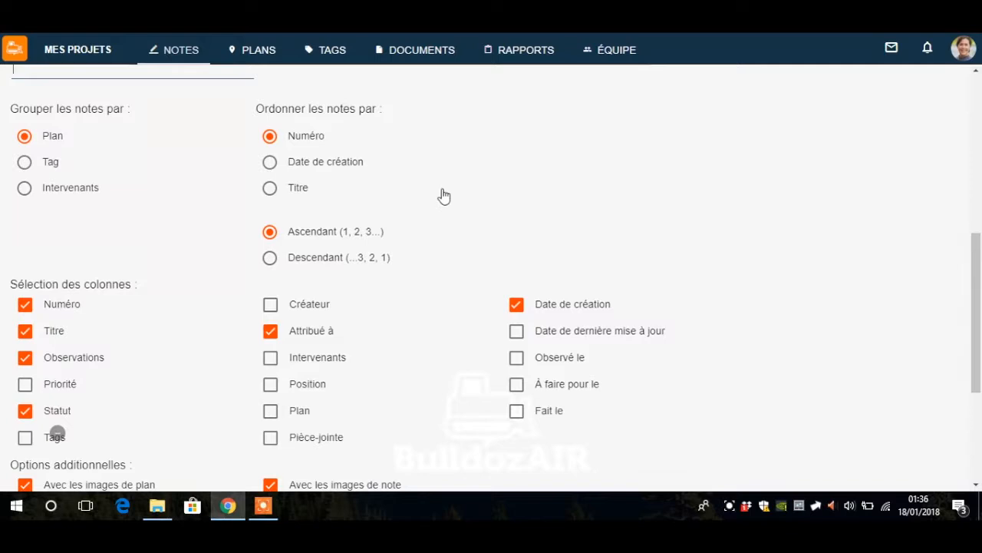
scroll(445, 196, down, 1)
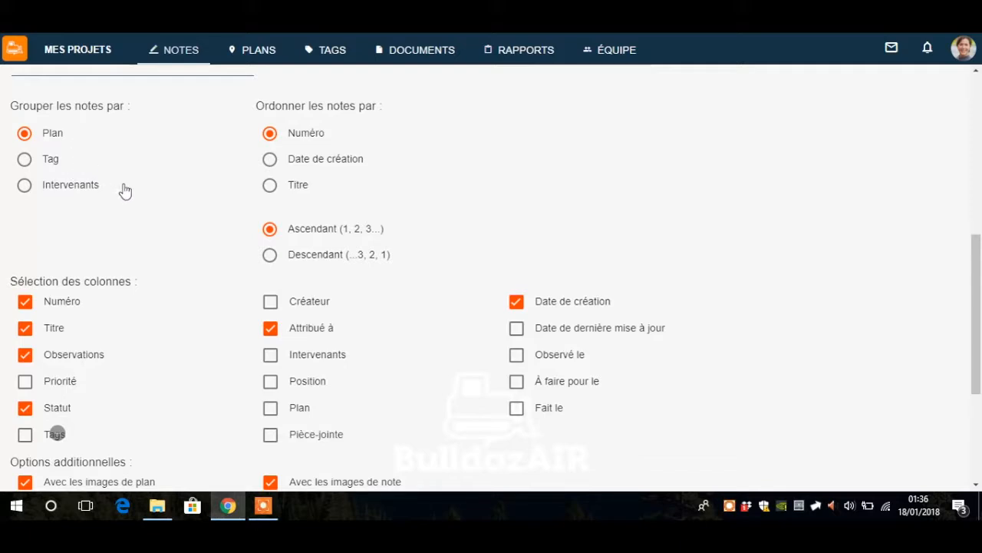
click(268, 228)
Step: Generate the report with the default columns and images, refresh the project's report list and open the newest PDF
scroll(506, 228, down, 1)
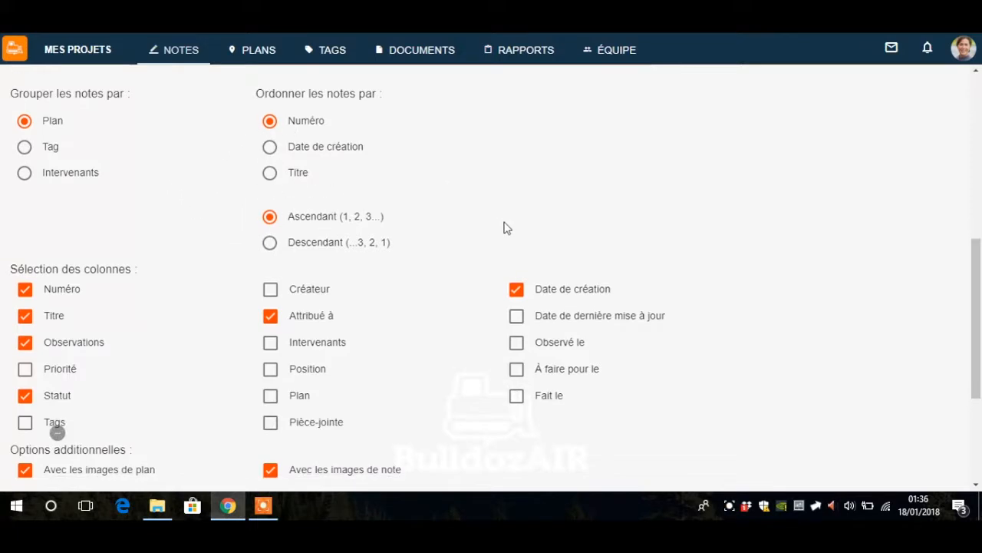
scroll(505, 228, down, 2)
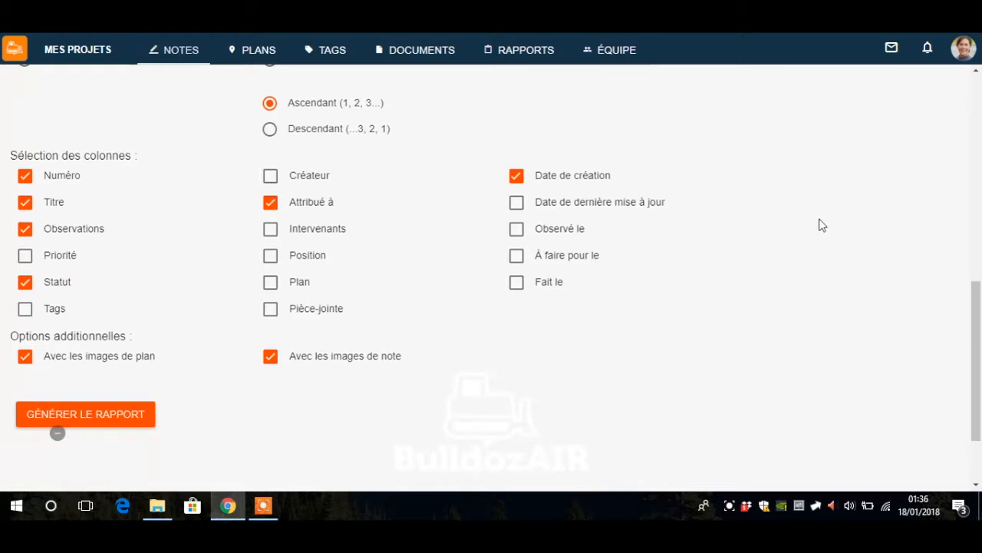
scroll(822, 224, down, 1)
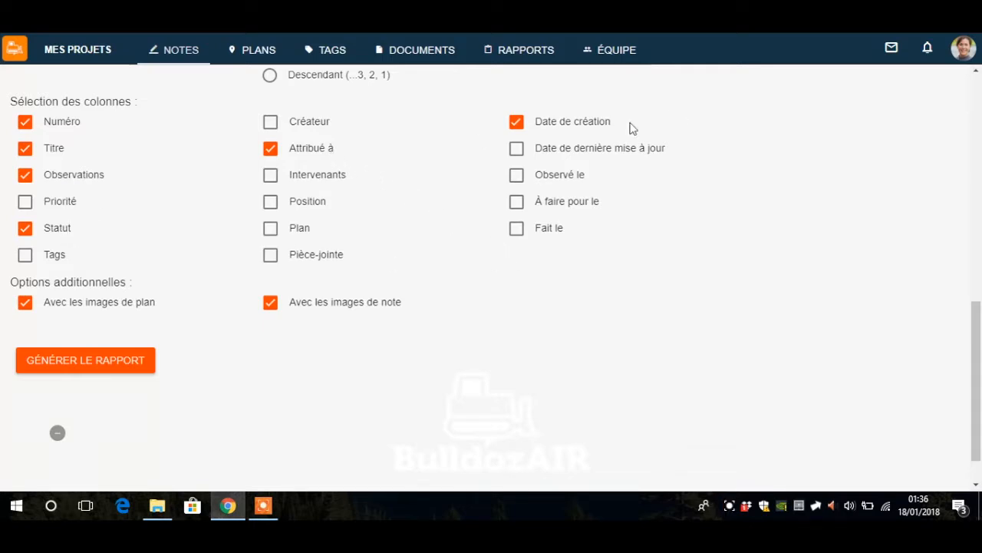
click(120, 368)
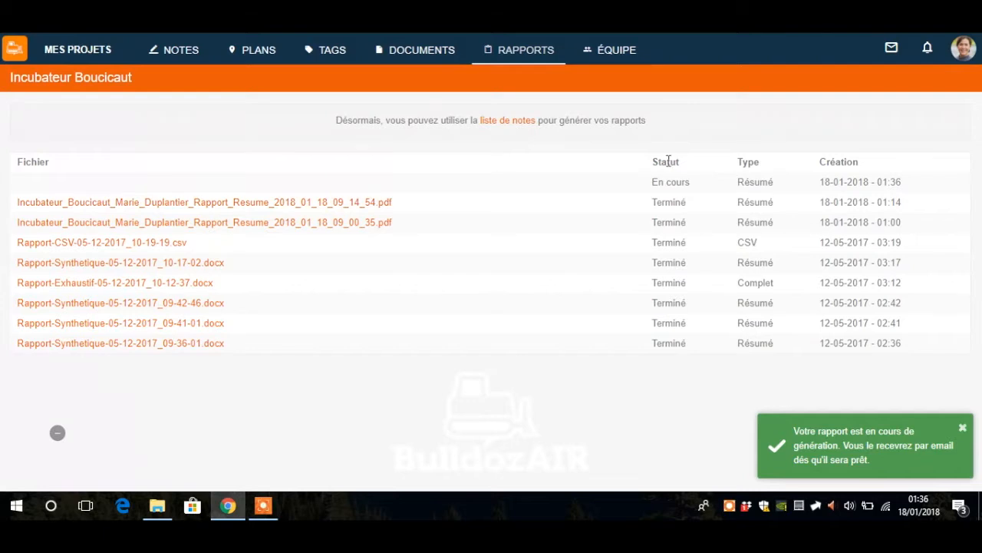
click(522, 60)
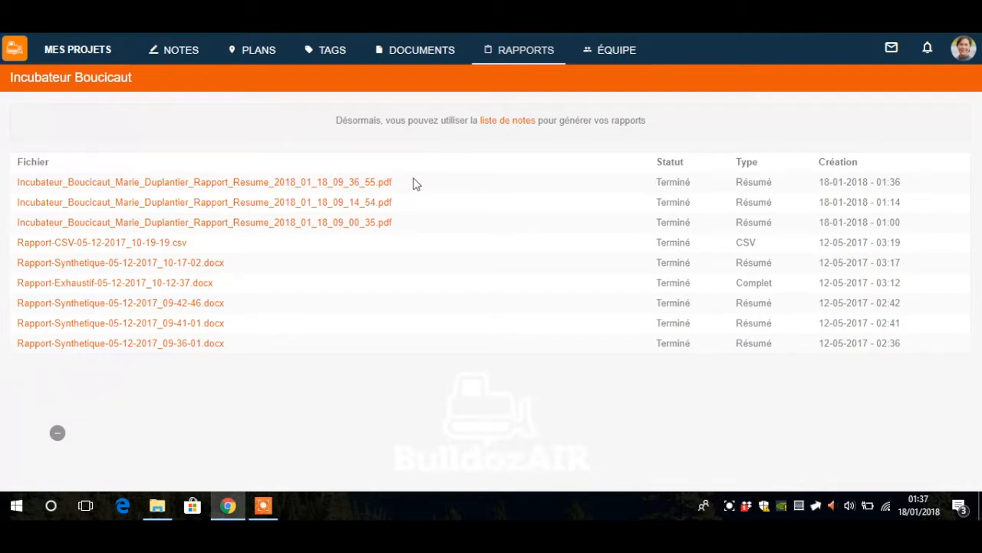
click(365, 183)
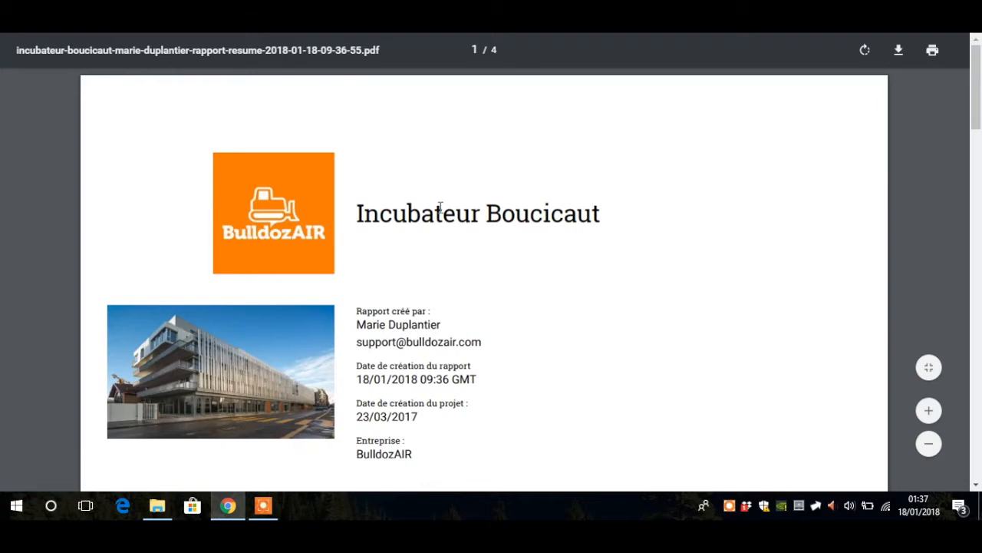
Step: Examine the PDF report's cover page, the second-floor plan with note markers, and the table of exported notes
scroll(478, 272, down, 1)
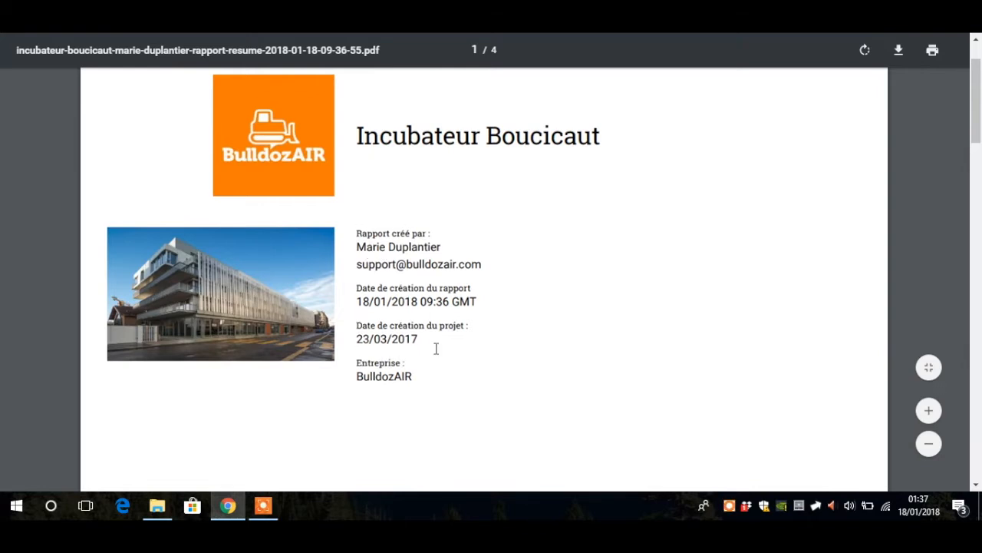
scroll(444, 363, up, 1)
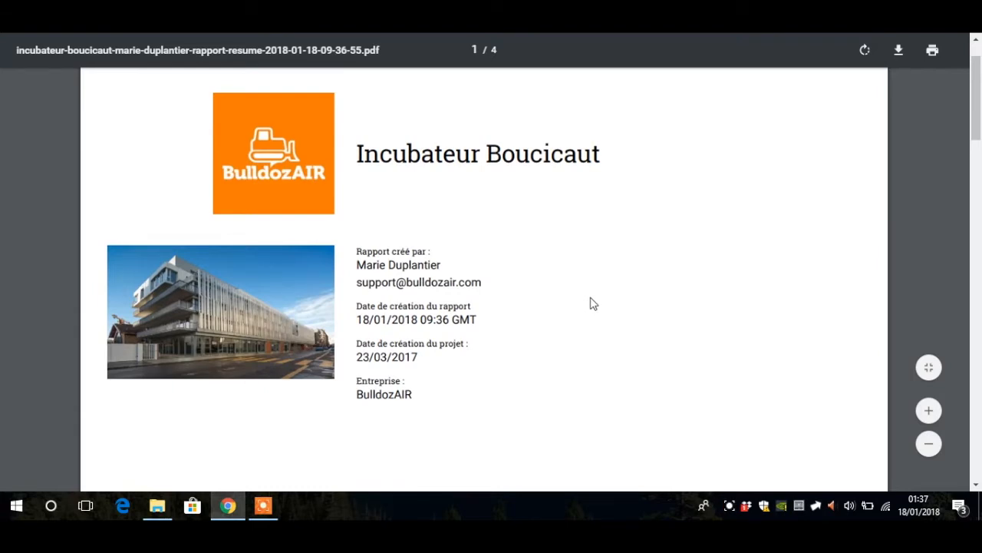
scroll(616, 318, down, 3)
scroll(616, 318, down, 5)
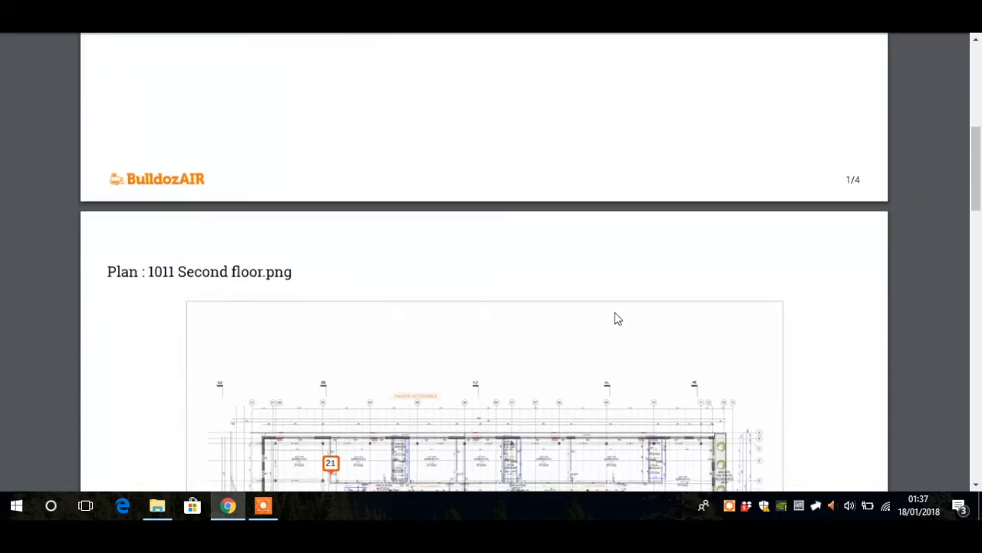
scroll(618, 318, down, 4)
scroll(618, 317, up, 6)
scroll(629, 268, down, 3)
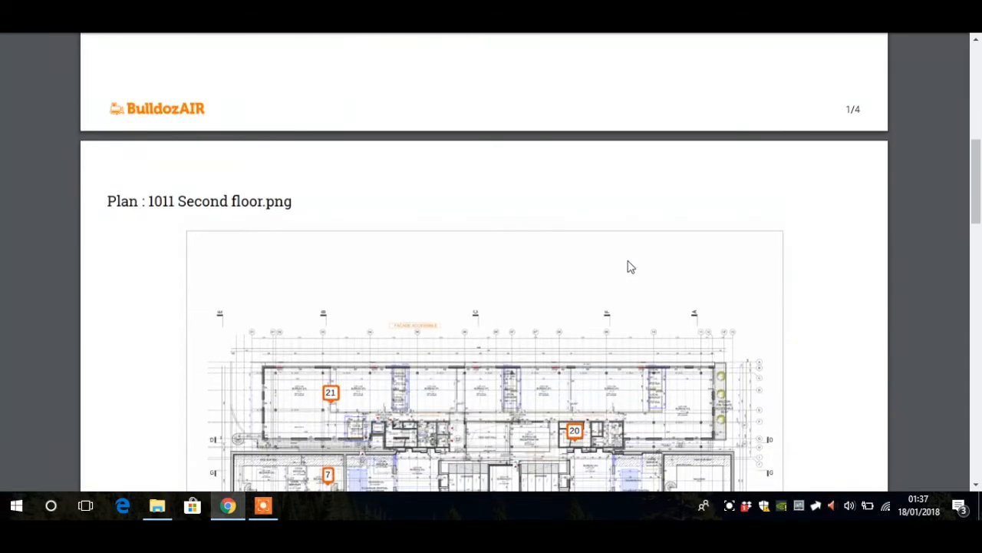
scroll(629, 267, down, 3)
scroll(537, 295, down, 4)
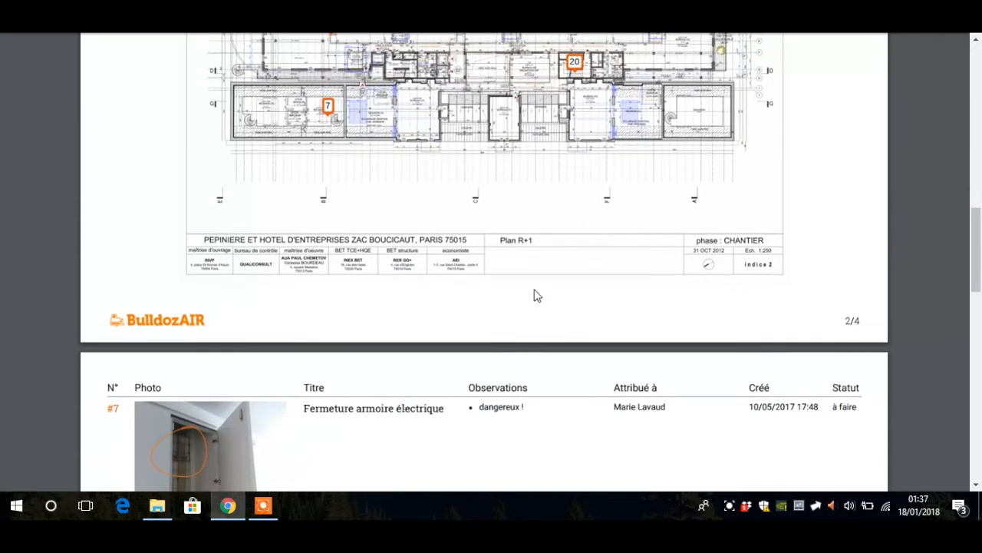
scroll(537, 295, down, 4)
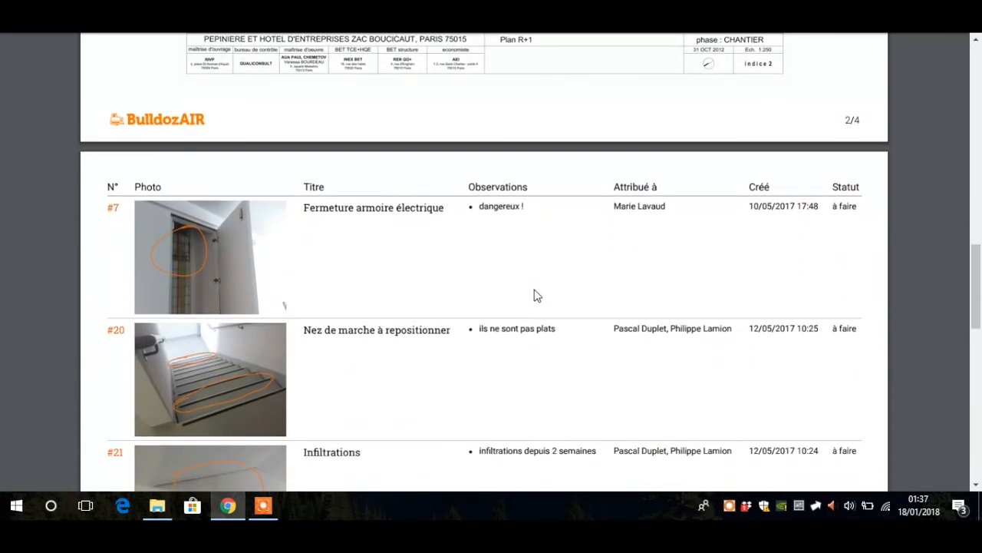
scroll(537, 296, down, 2)
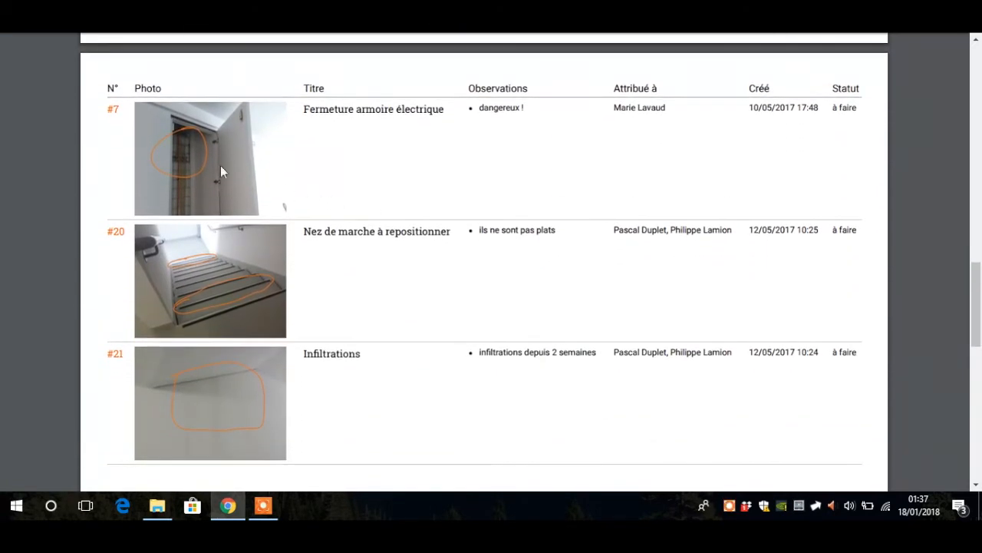